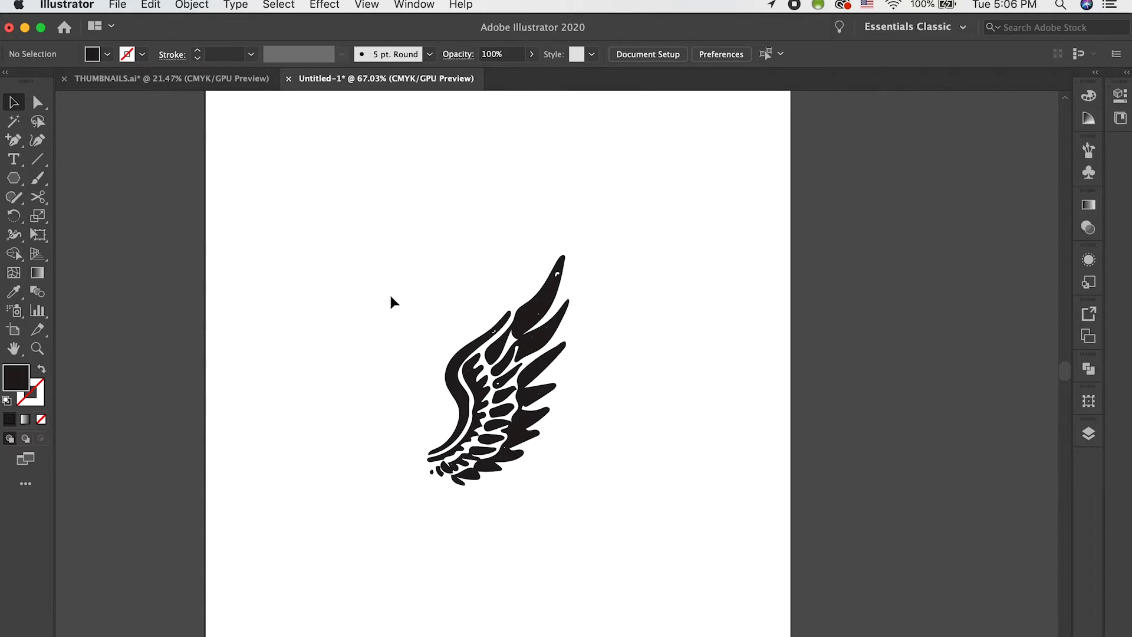
Step: Try rotating the wing freehand counterclockwise and clockwise, undoing each rotation
{"action": "left_click", "coordinate": [532, 323]}
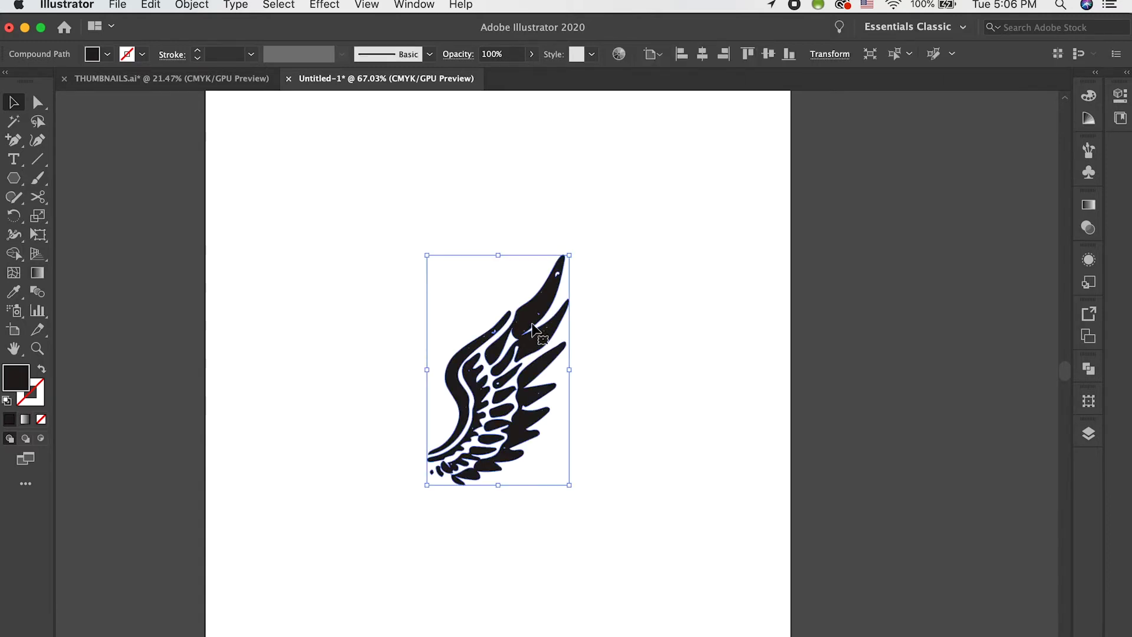
{"action": "scroll", "coordinate": [533, 324], "scroll_direction": "up", "scroll_amount": 1}
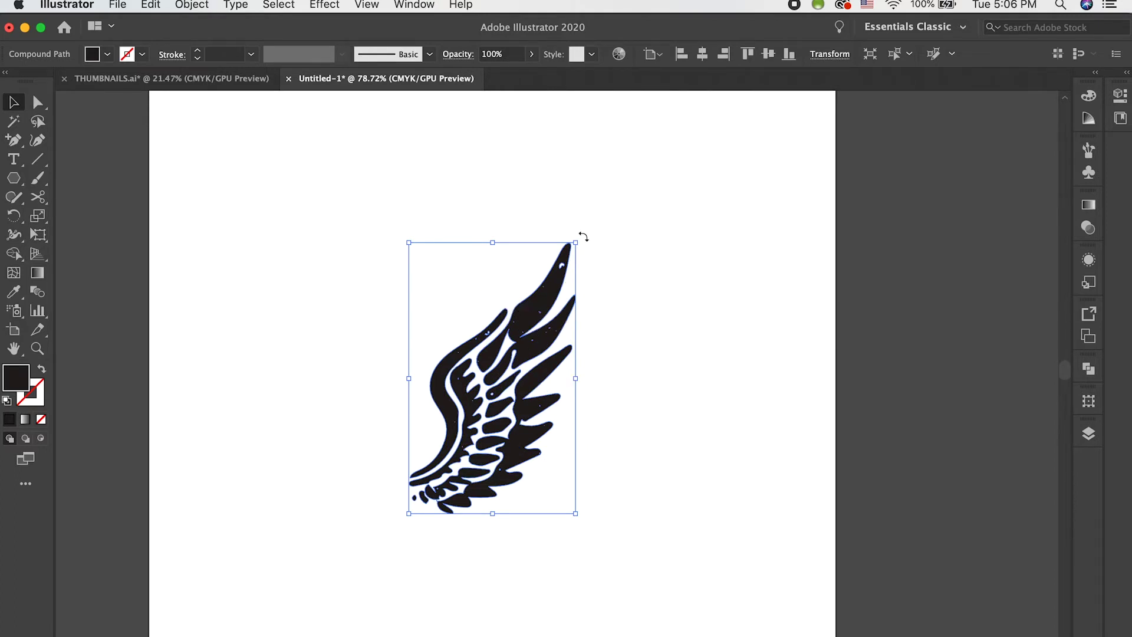
{"action": "left_click_drag", "start_coordinate": [584, 236], "coordinate": [517, 211]}
{"action": "key", "text": "super+z"}
{"action": "left_click_drag", "start_coordinate": [596, 245], "coordinate": [607, 423]}
{"action": "key", "text": "super+z"}
Step: Make a copy of the wing rotated by 27° about its centre, after previewing an angle of 37°
{"action": "double_click", "coordinate": [12, 219]}
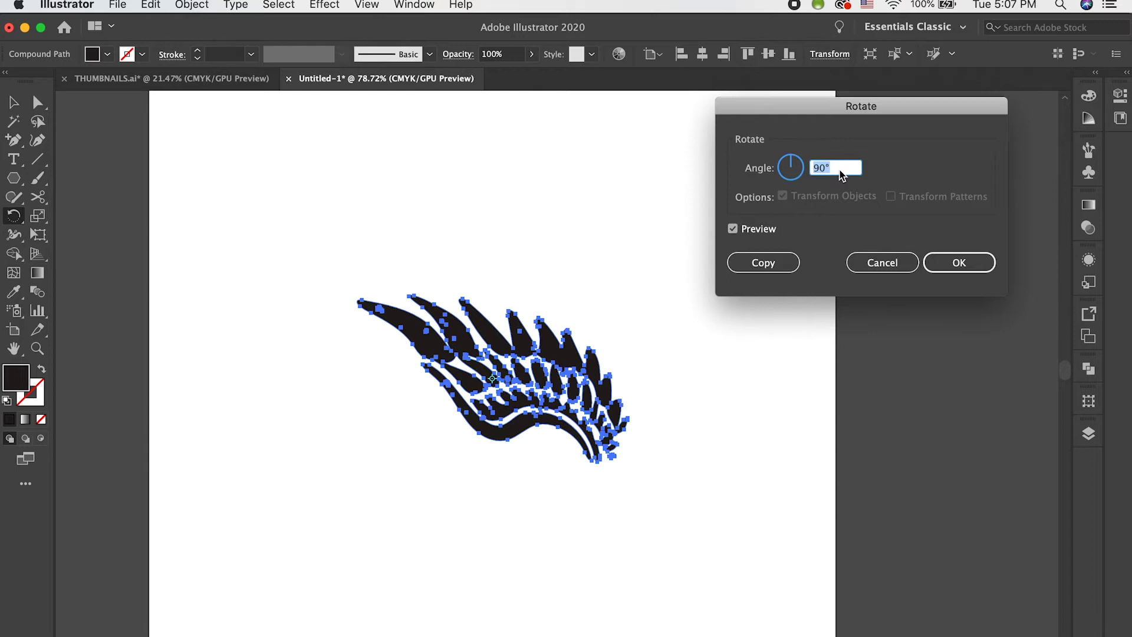
{"action": "type", "text": "37"}
{"action": "key", "text": "Tab"}
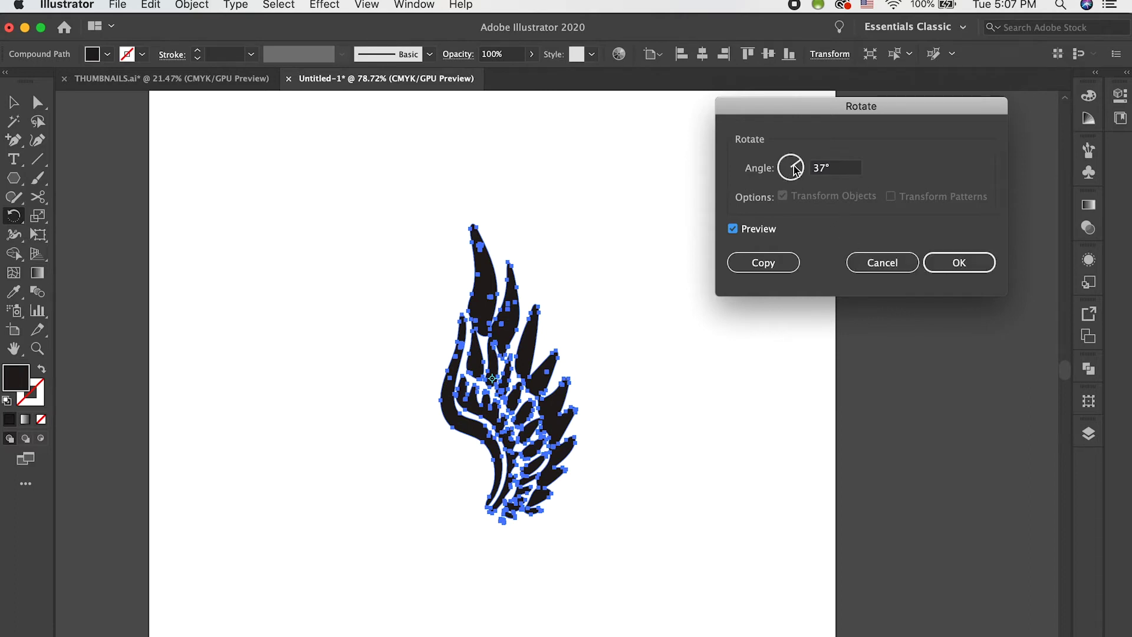
{"action": "mouse_move", "coordinate": [795, 170]}
{"action": "left_mouse_down"}
{"action": "mouse_move", "coordinate": [791, 157]}
{"action": "mouse_move", "coordinate": [786, 180]}
{"action": "mouse_move", "coordinate": [813, 163]}
{"action": "left_mouse_up"}
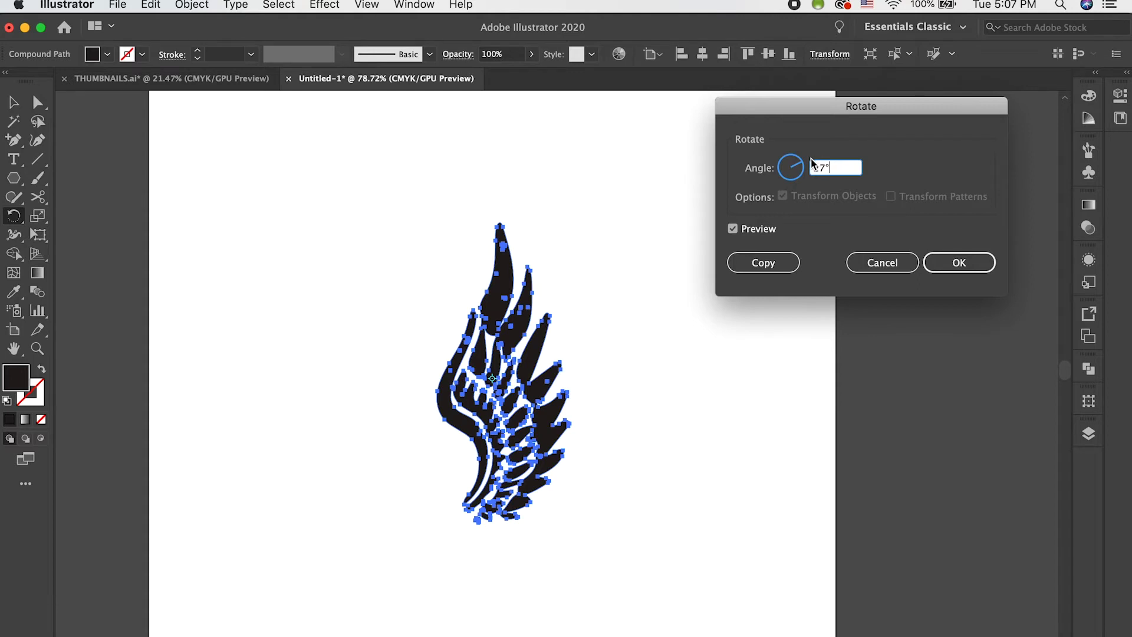
{"action": "left_click", "coordinate": [774, 263]}
{"action": "left_click", "coordinate": [14, 102]}
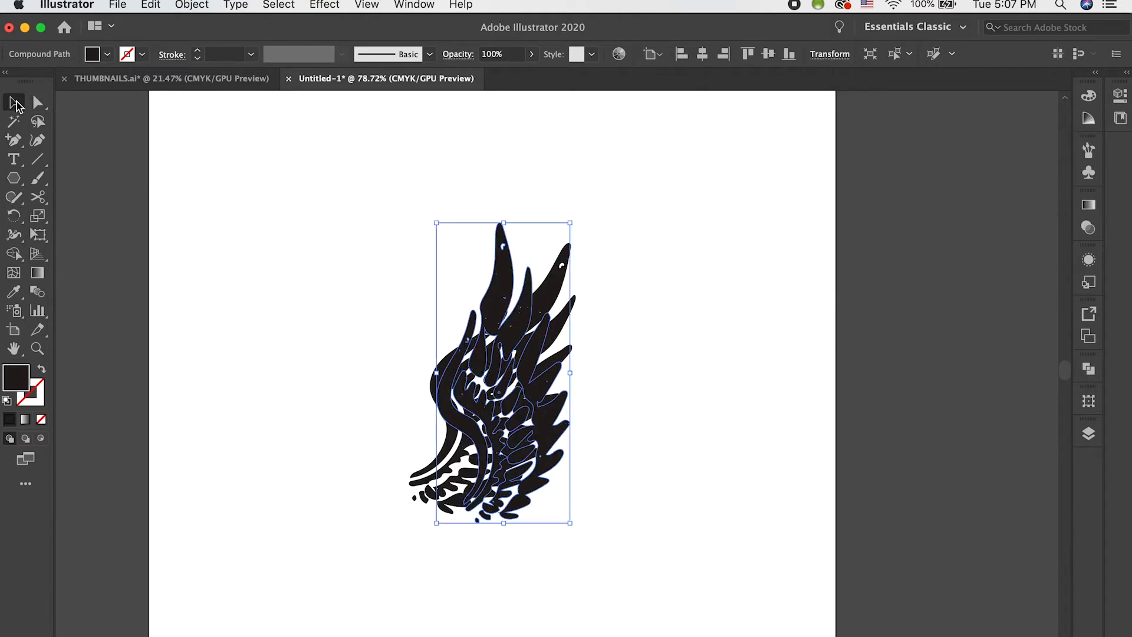
Step: Place the rotated copy to the left of the original wing, and delete that copy
{"action": "left_click_drag", "start_coordinate": [509, 285], "coordinate": [329, 279]}
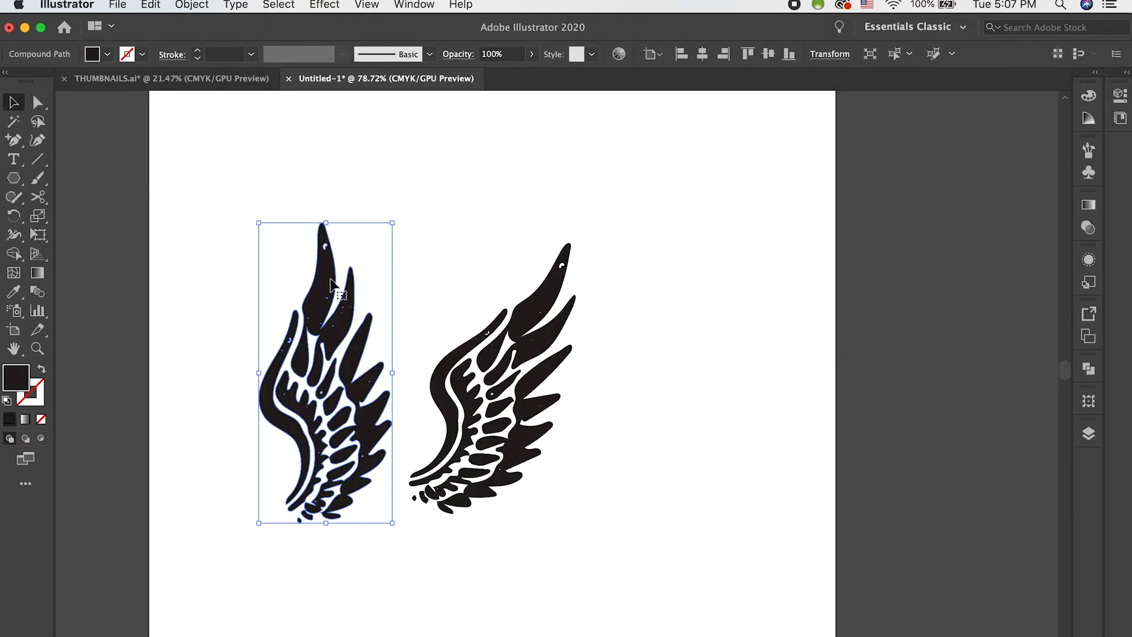
{"action": "left_click", "coordinate": [437, 260]}
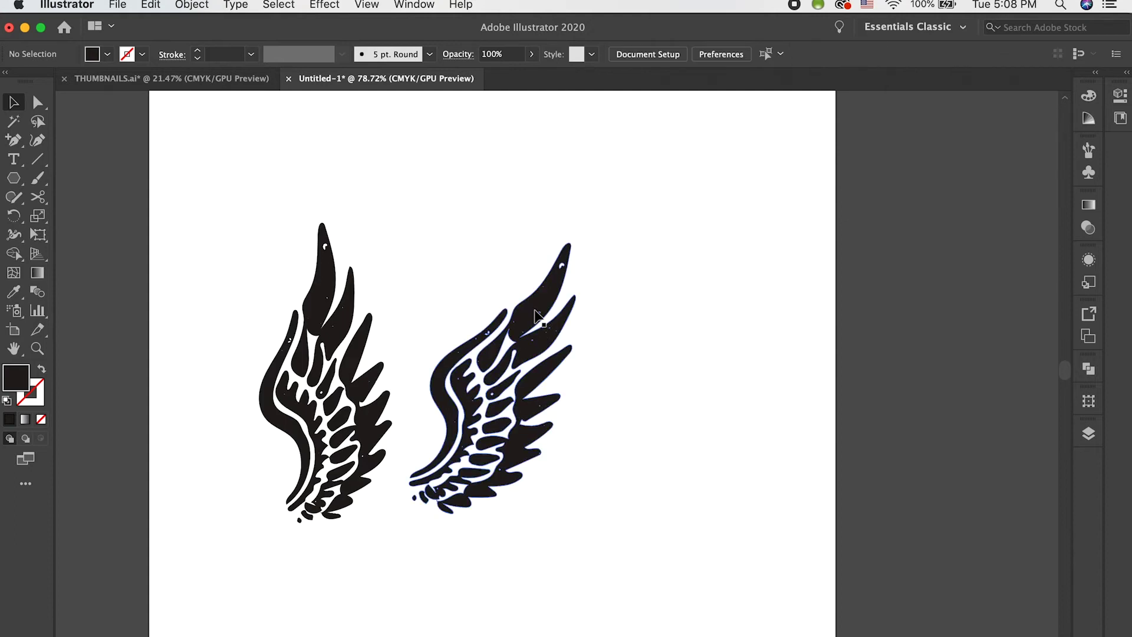
{"action": "left_click", "coordinate": [335, 322]}
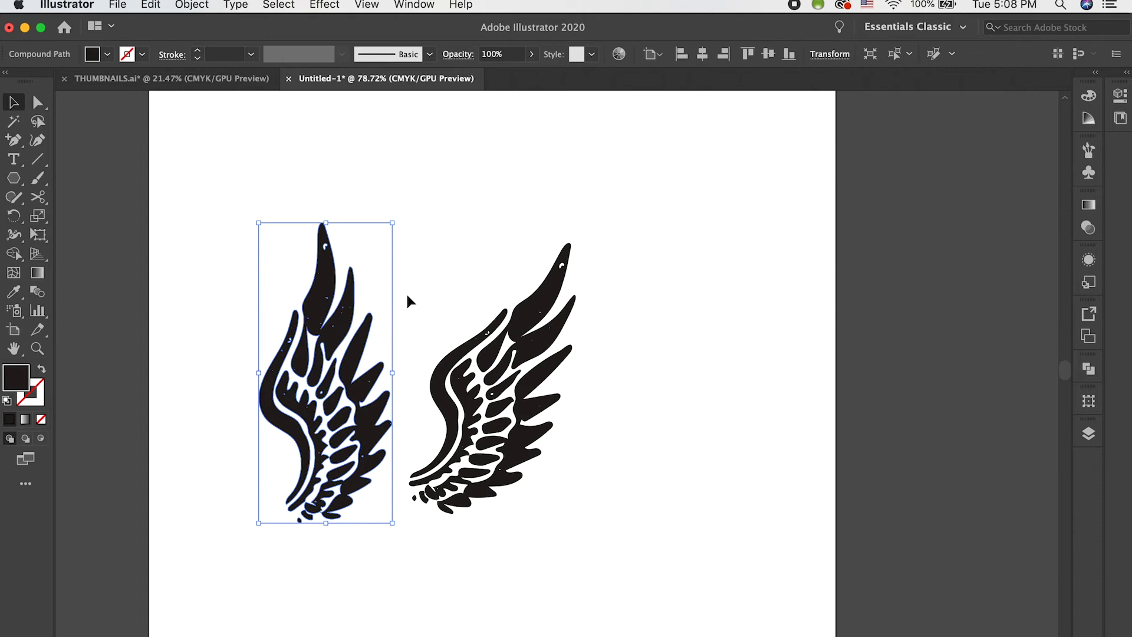
{"action": "key", "text": "Delete"}
Step: Move the remaining wing to the right half of the artboard and tilt it clockwise so its tip points outward
{"action": "left_click_drag", "start_coordinate": [518, 321], "coordinate": [641, 351]}
{"action": "left_click_drag", "start_coordinate": [684, 239], "coordinate": [755, 282]}
{"action": "left_click_drag", "start_coordinate": [619, 378], "coordinate": [658, 380]}
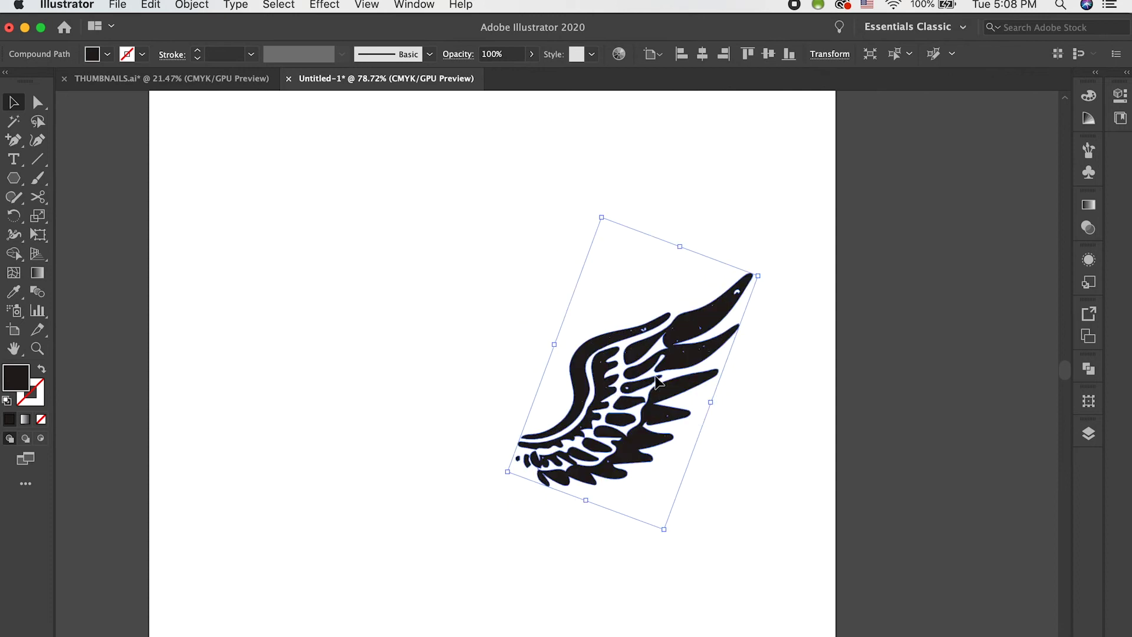
{"action": "left_click", "coordinate": [500, 397]}
{"action": "left_click", "coordinate": [647, 376]}
Step: Try reflecting the wing across the horizontal and vertical axes, and undo the applied vertical reflection
{"action": "left_click", "coordinate": [15, 217]}
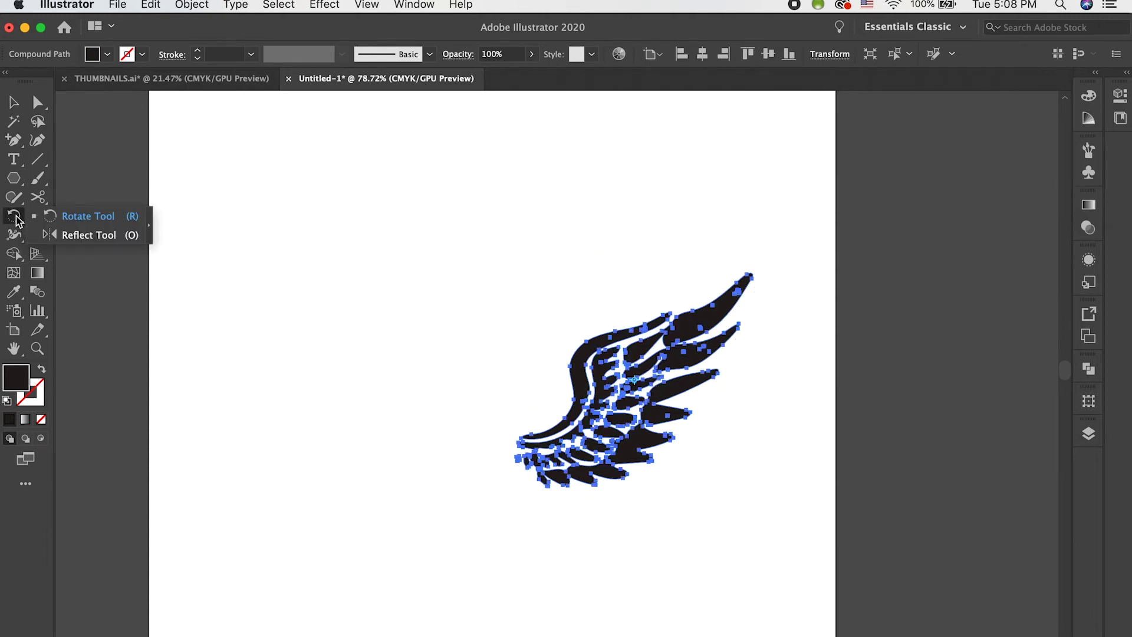
{"action": "left_click", "coordinate": [83, 236]}
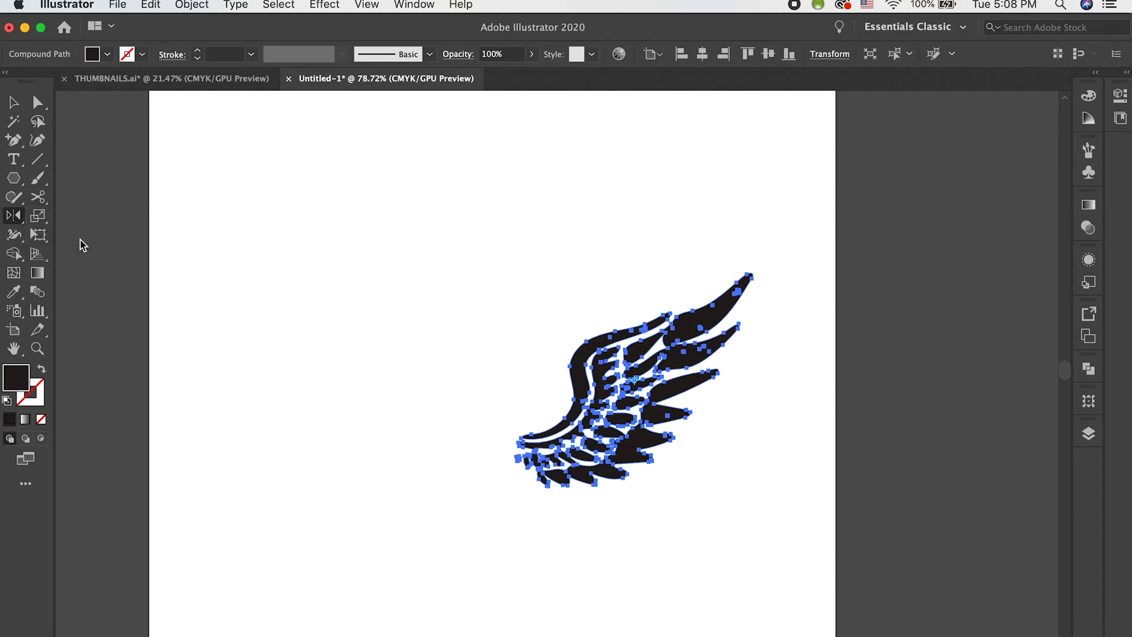
{"action": "double_click", "coordinate": [14, 218]}
{"action": "left_click_drag", "start_coordinate": [315, 167], "coordinate": [805, 114]}
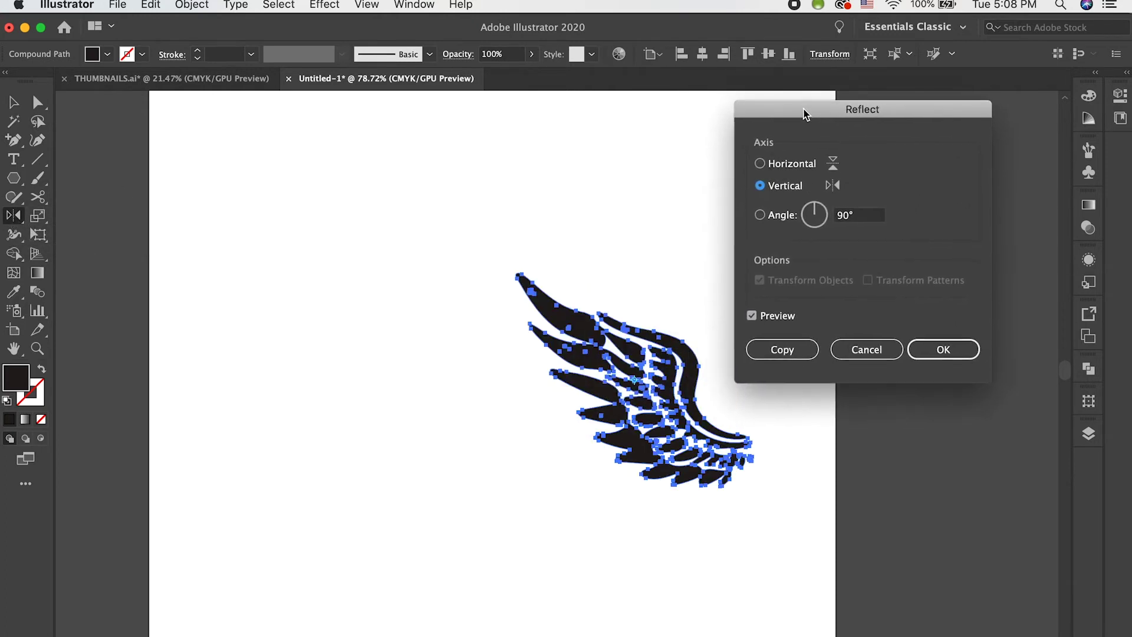
{"action": "left_click", "coordinate": [762, 166]}
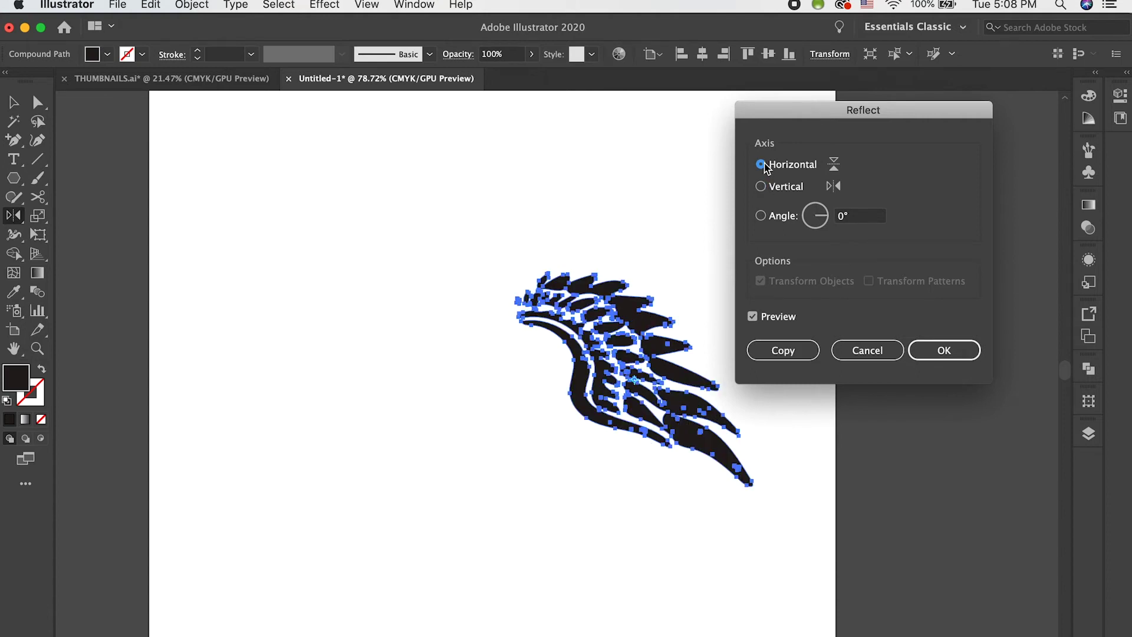
{"action": "left_click", "coordinate": [762, 188]}
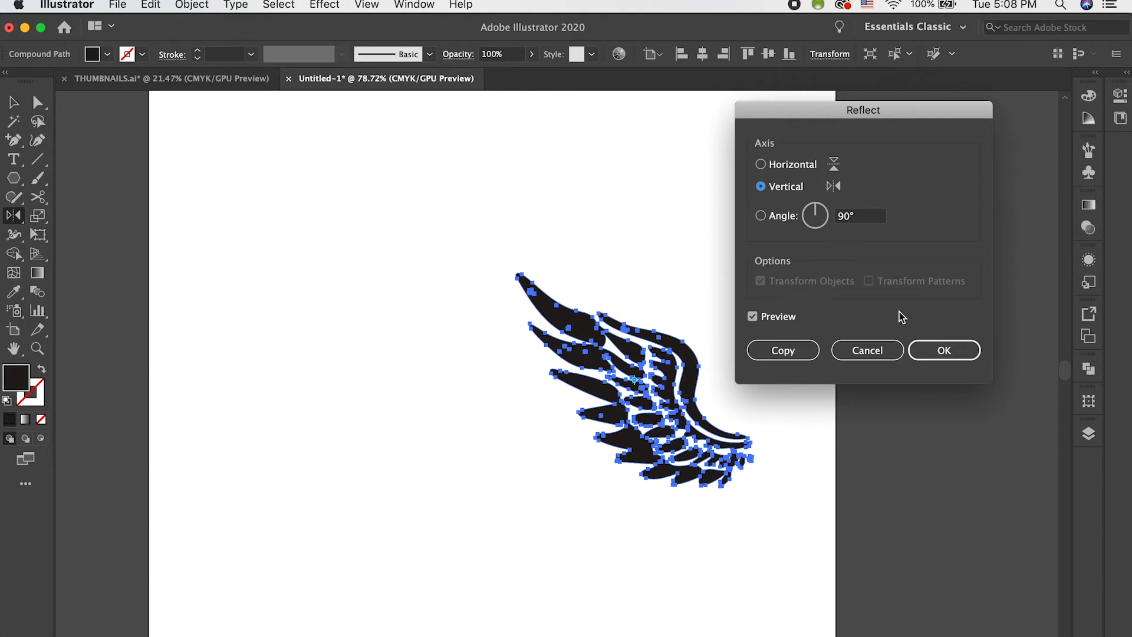
{"action": "left_click", "coordinate": [942, 352]}
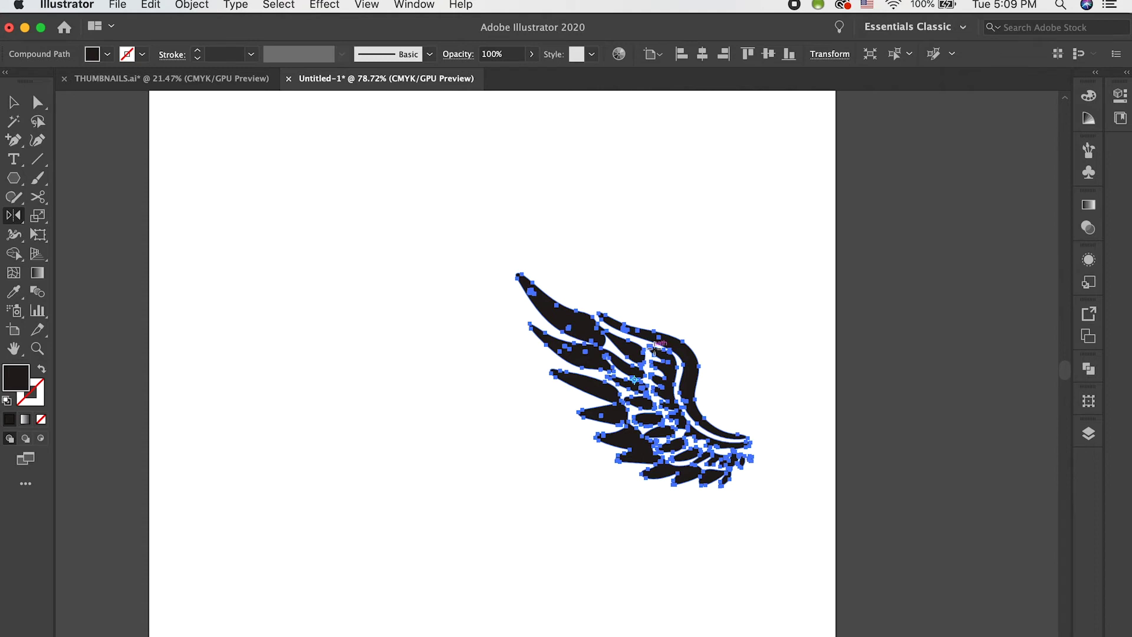
{"action": "left_click_drag", "start_coordinate": [655, 348], "coordinate": [643, 348]}
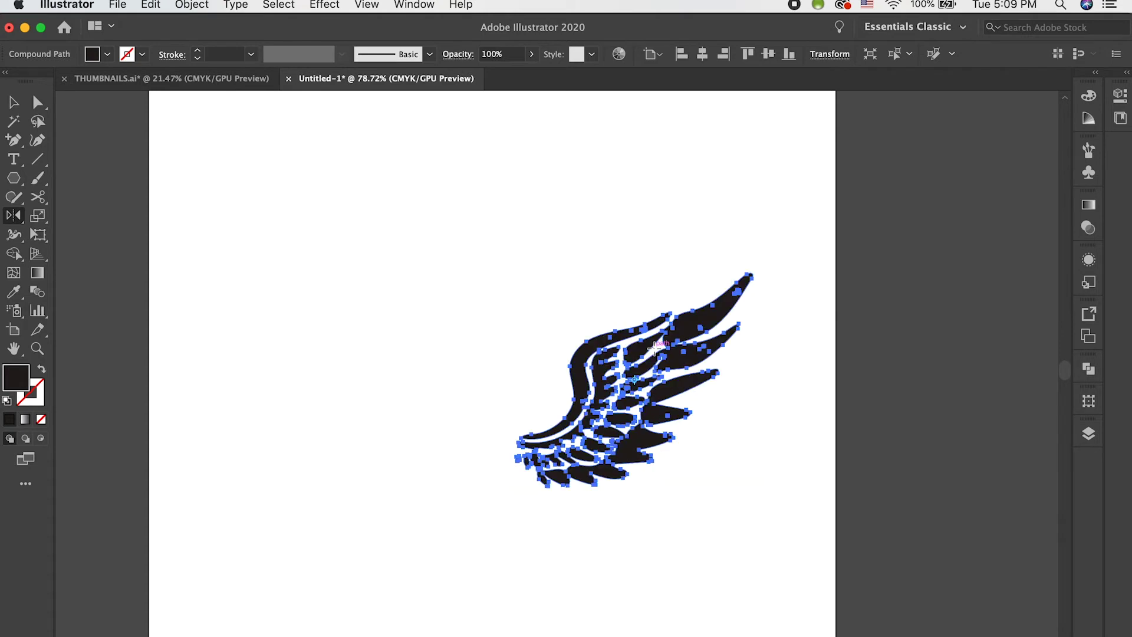
Step: Create a copy of the wing reflected across the vertical axis and place it on the left as a symmetrical pair
{"action": "double_click", "coordinate": [14, 217]}
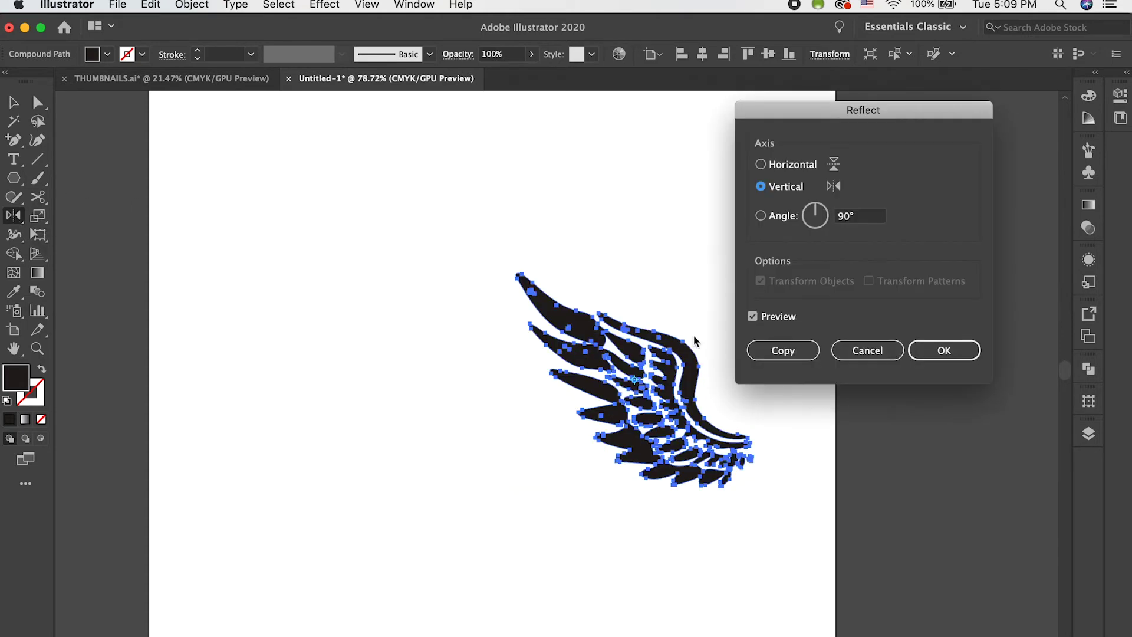
{"action": "left_click", "coordinate": [771, 353]}
{"action": "key", "text": "v"}
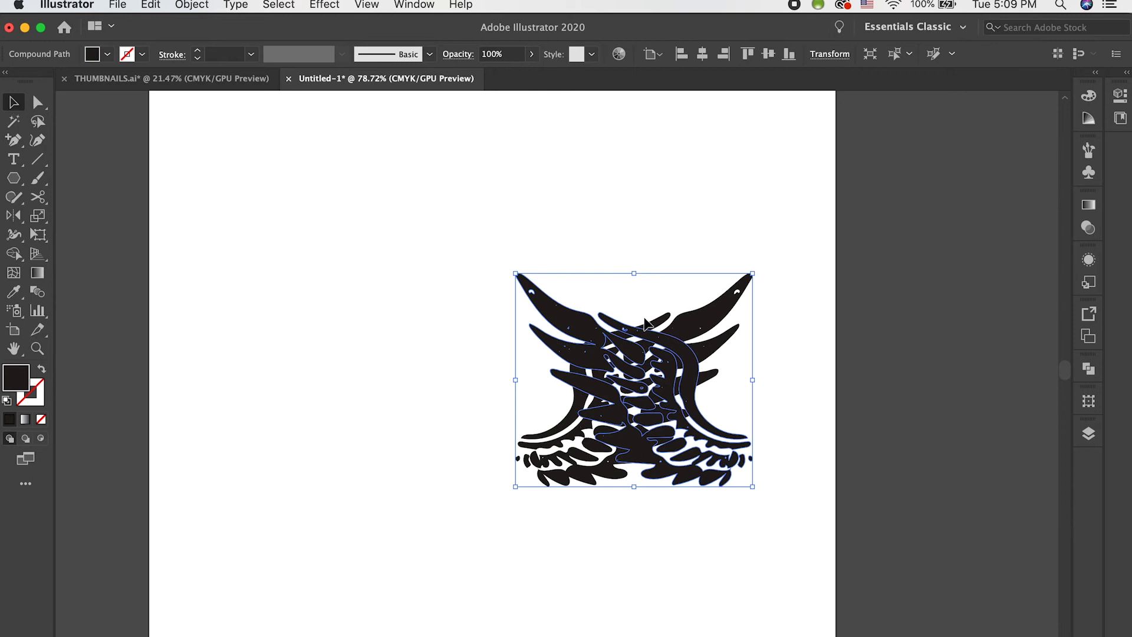
{"action": "left_click_drag", "start_coordinate": [557, 324], "coordinate": [295, 310]}
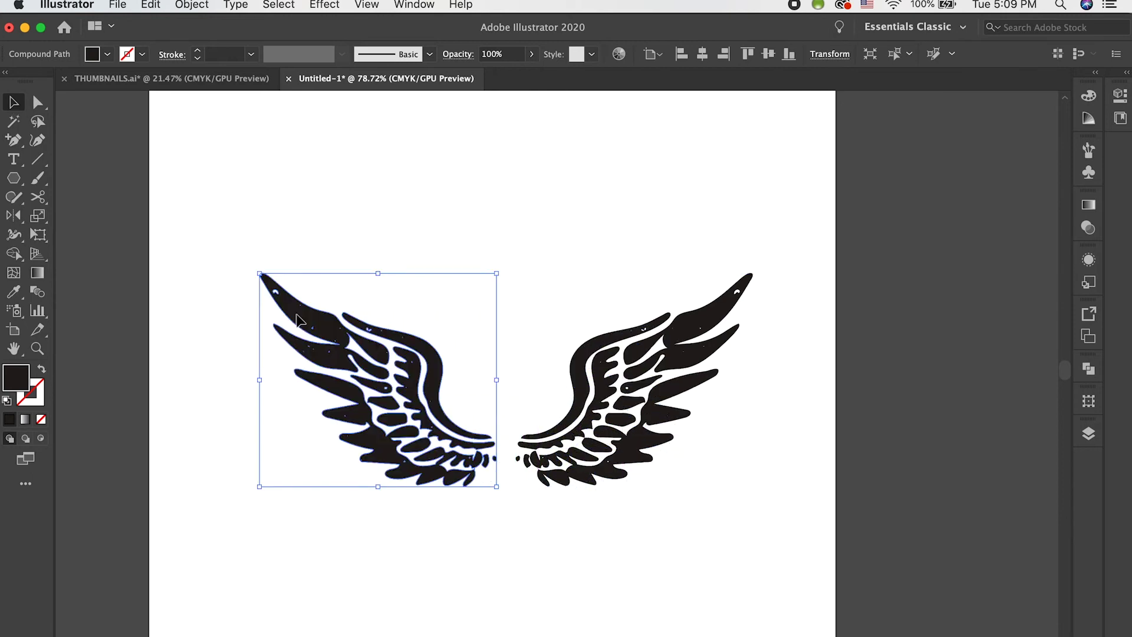
{"action": "left_click", "coordinate": [543, 255]}
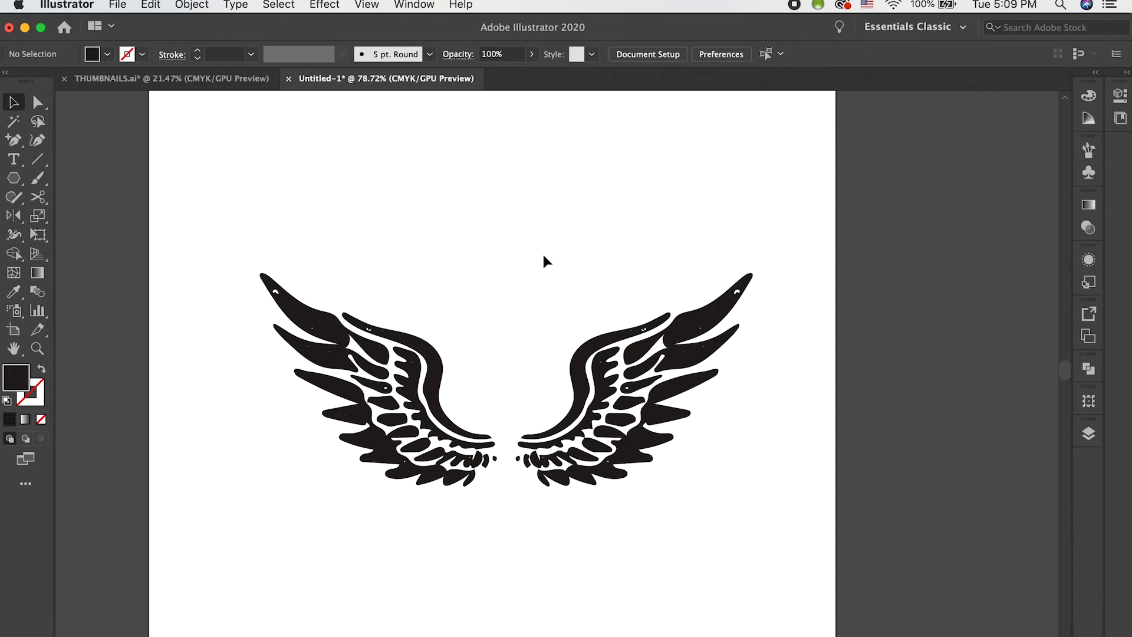
Step: Delete both wings and draw a circle with the Ellipse tool near the middle of the artboard
{"action": "left_click_drag", "start_coordinate": [255, 182], "coordinate": [687, 472]}
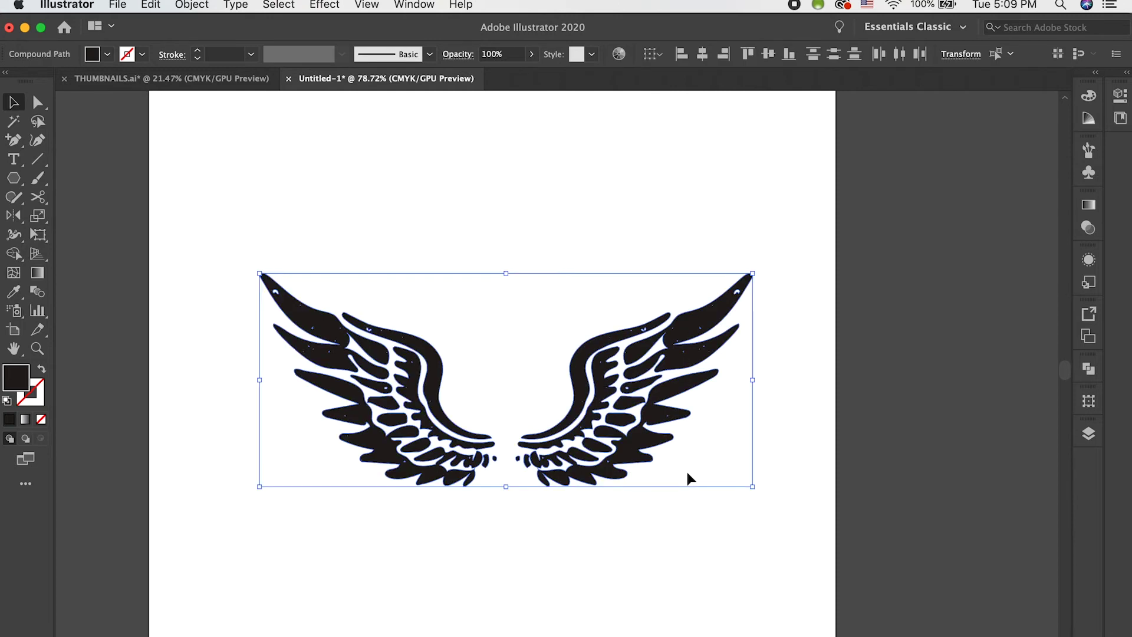
{"action": "key", "text": "Delete"}
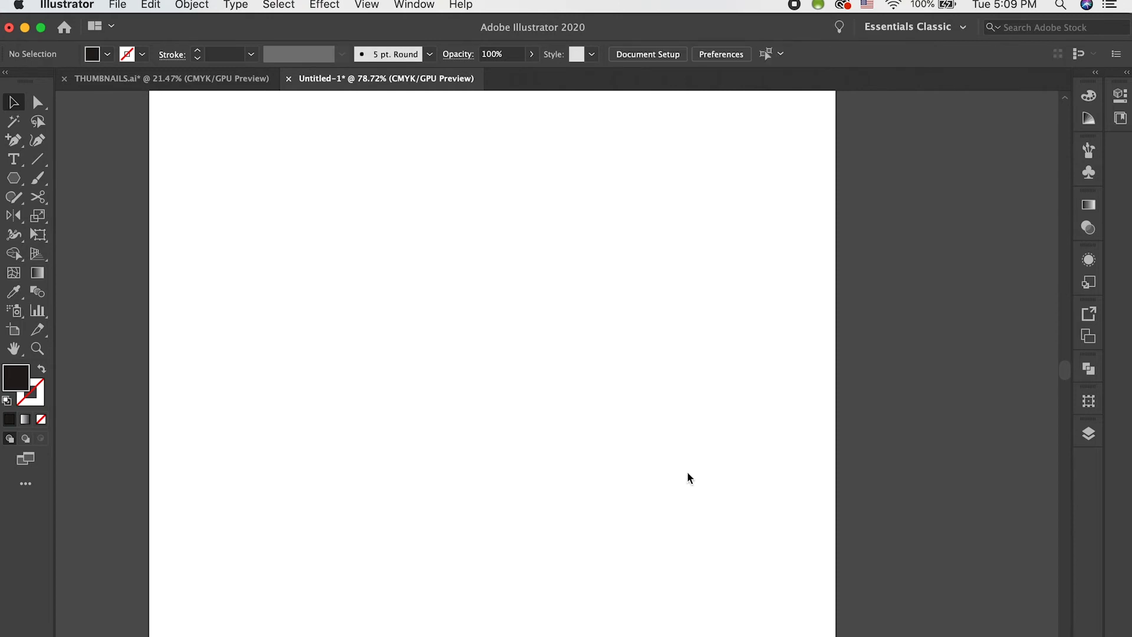
{"action": "left_click", "coordinate": [13, 177]}
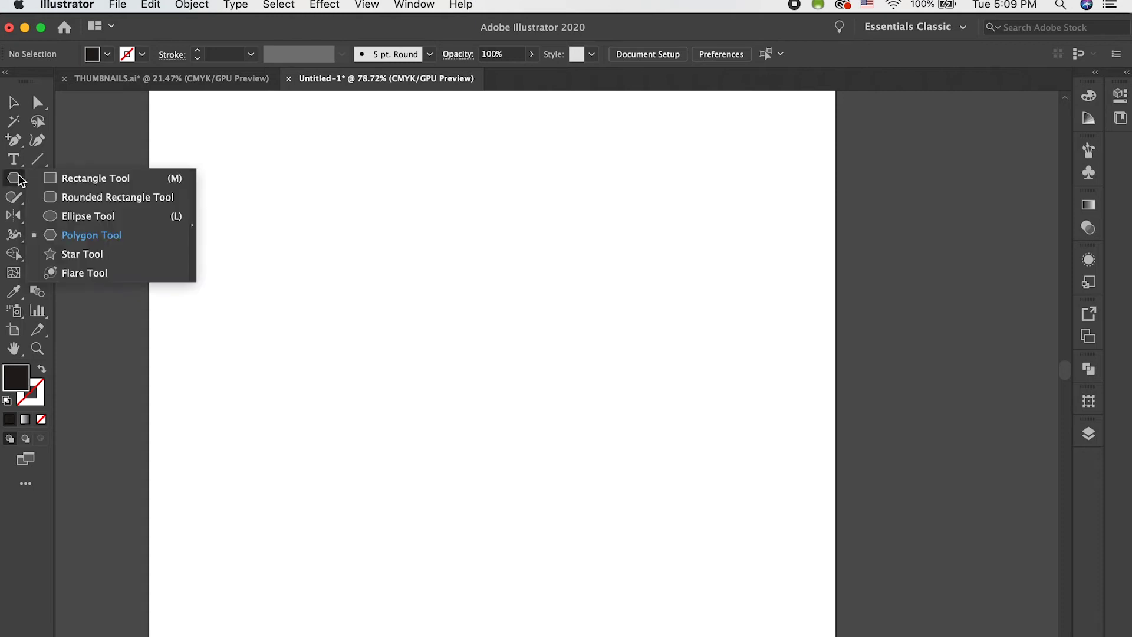
{"action": "left_click", "coordinate": [87, 211]}
{"action": "left_click_drag", "start_coordinate": [482, 354], "coordinate": [390, 283]}
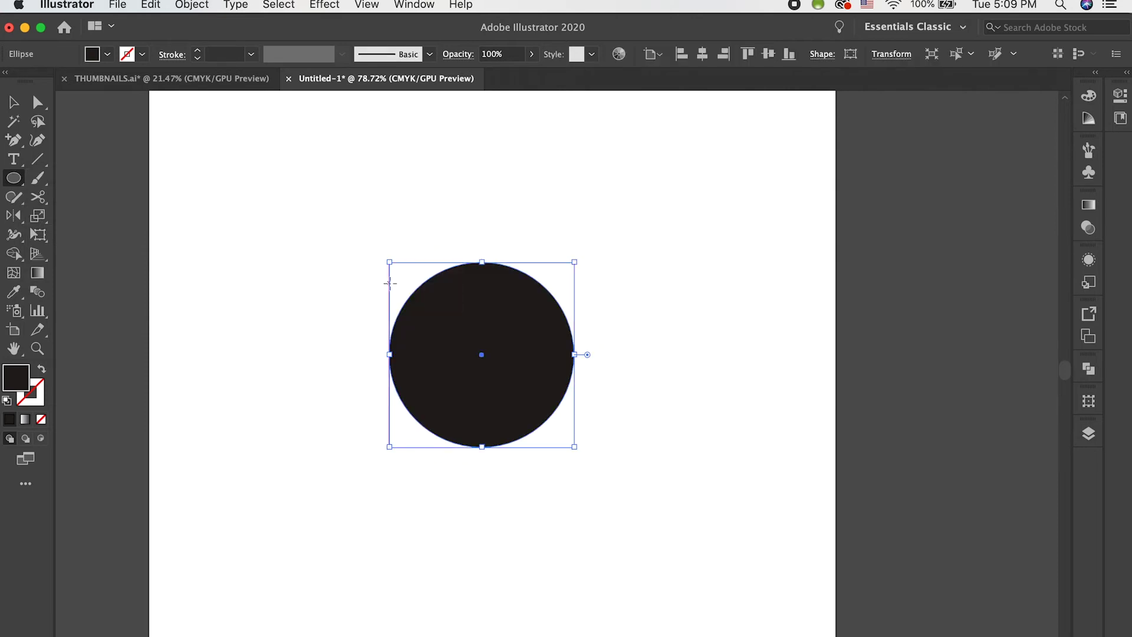
Step: Fill the circle with a golden yellow at hue 49° and deselect it
{"action": "double_click", "coordinate": [24, 378]}
{"action": "mouse_move", "coordinate": [687, 282]}
{"action": "left_mouse_down"}
{"action": "mouse_move", "coordinate": [696, 306]}
{"action": "mouse_move", "coordinate": [691, 291]}
{"action": "left_mouse_up"}
{"action": "left_click_drag", "start_coordinate": [644, 119], "coordinate": [666, 120]}
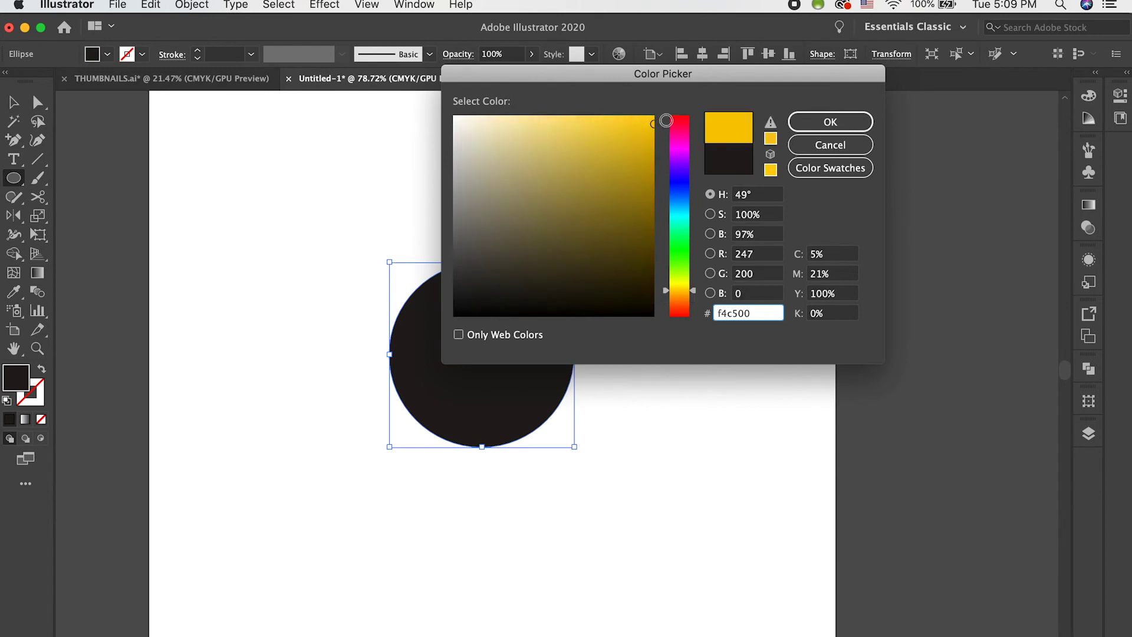
{"action": "left_click", "coordinate": [830, 121]}
{"action": "left_click", "coordinate": [13, 102]}
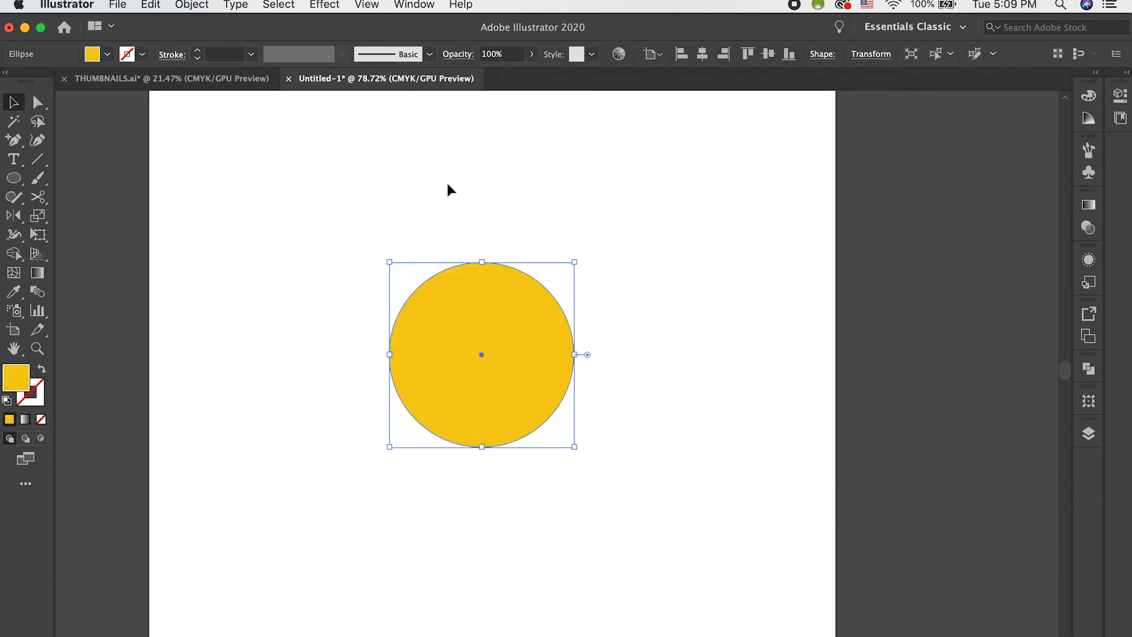
{"action": "left_click", "coordinate": [448, 185]}
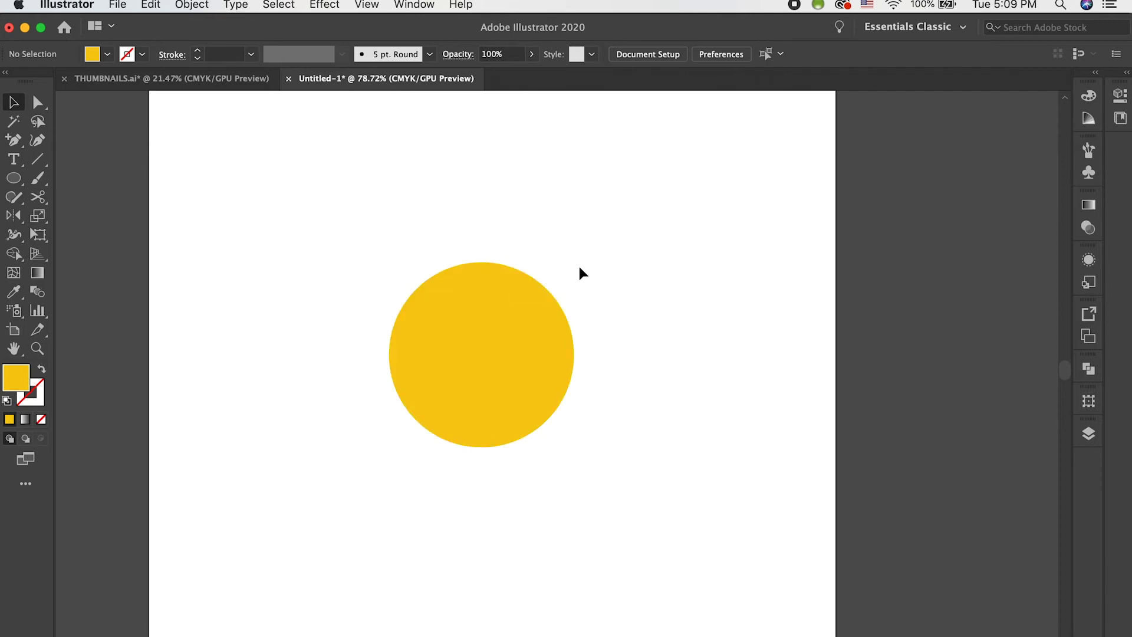
Step: Create a three-sided polygon with a radius of 0.6944 in above the yellow circle
{"action": "scroll", "coordinate": [462, 202], "scroll_direction": "up", "scroll_amount": 5}
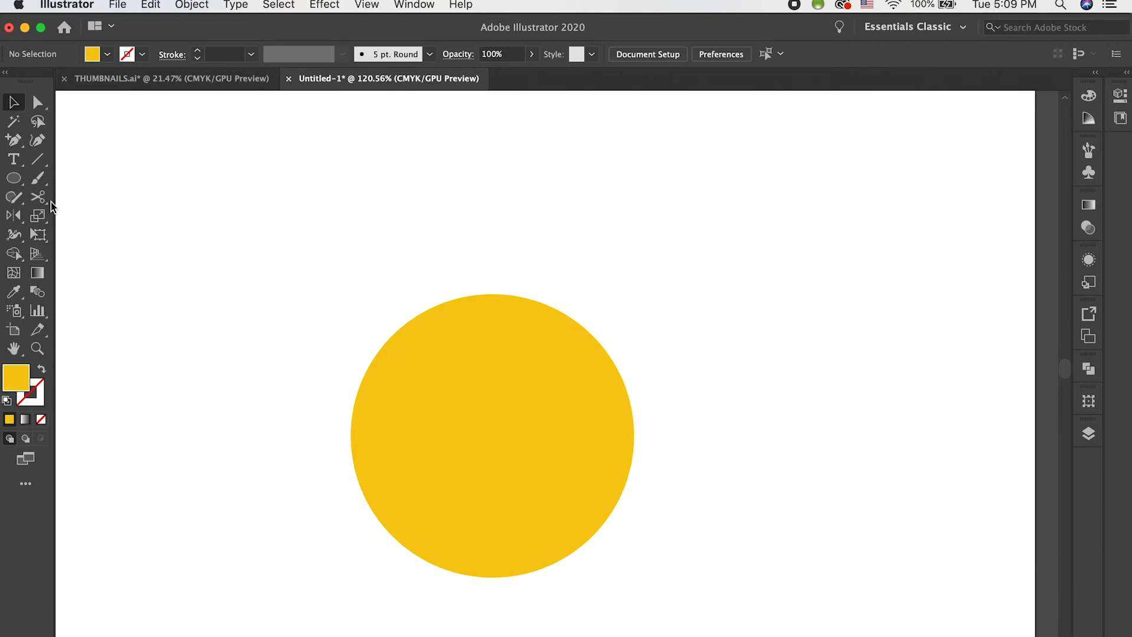
{"action": "left_click_drag", "start_coordinate": [13, 177], "coordinate": [77, 235]}
{"action": "left_click", "coordinate": [440, 210]}
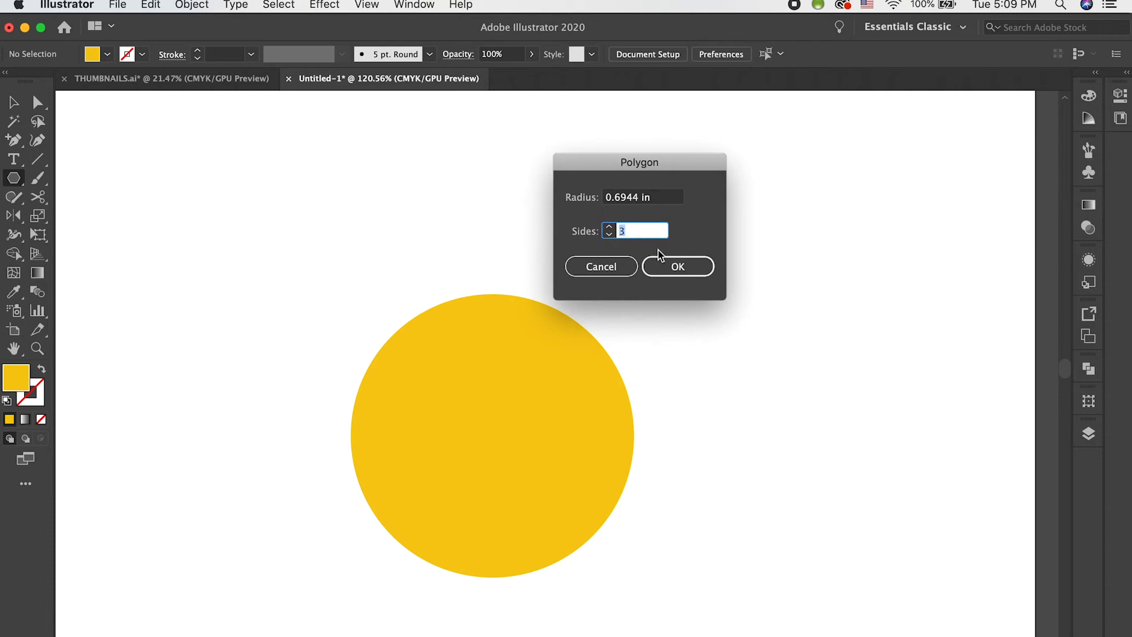
{"action": "left_click", "coordinate": [677, 267]}
Step: Scale the triangle down slightly and centre it just above the circle
{"action": "left_click", "coordinate": [13, 103]}
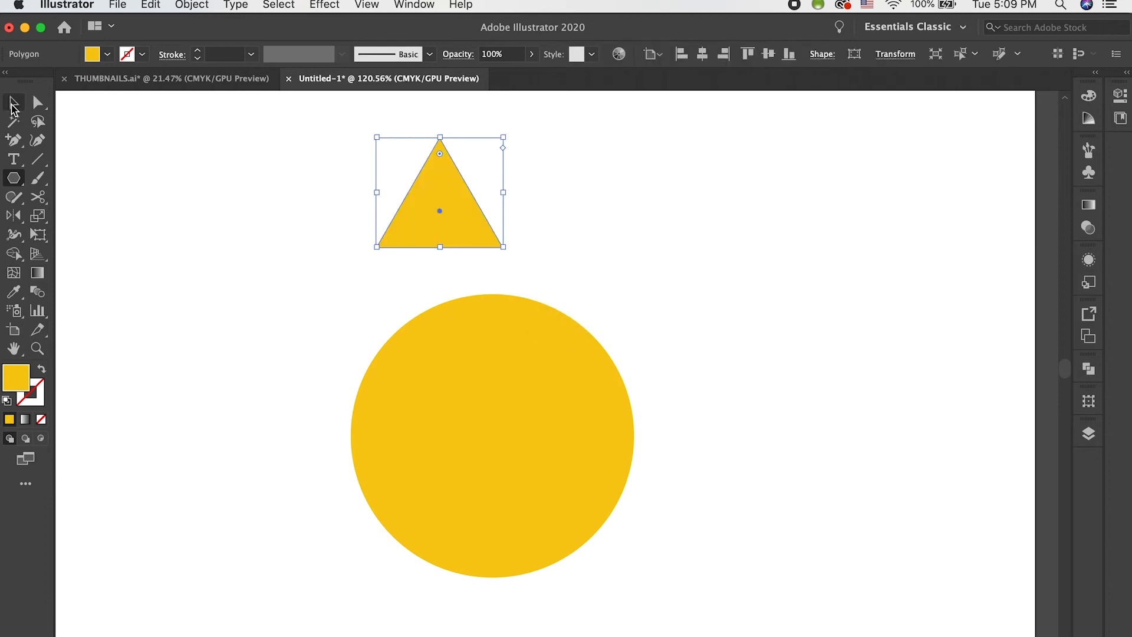
{"action": "left_click_drag", "start_coordinate": [441, 139], "coordinate": [499, 227]}
{"action": "left_click", "coordinate": [589, 226]}
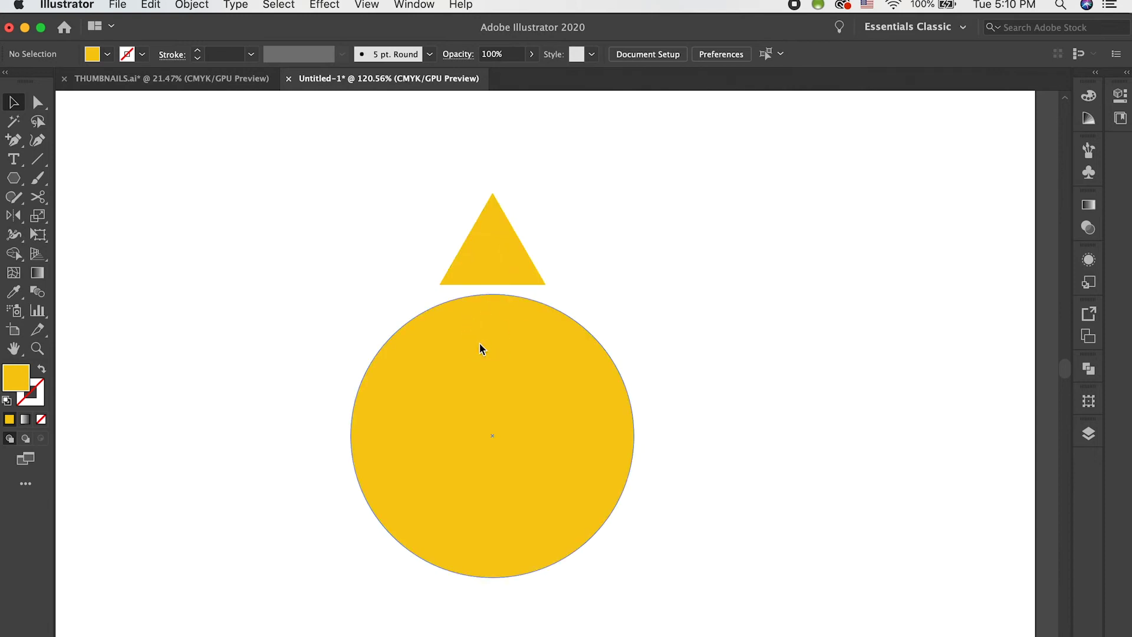
Step: Duplicate the circle slightly upward over the triangle's base, and use Shape Builder to remove the copy and its overlap from the triangle
{"action": "left_click", "coordinate": [486, 275]}
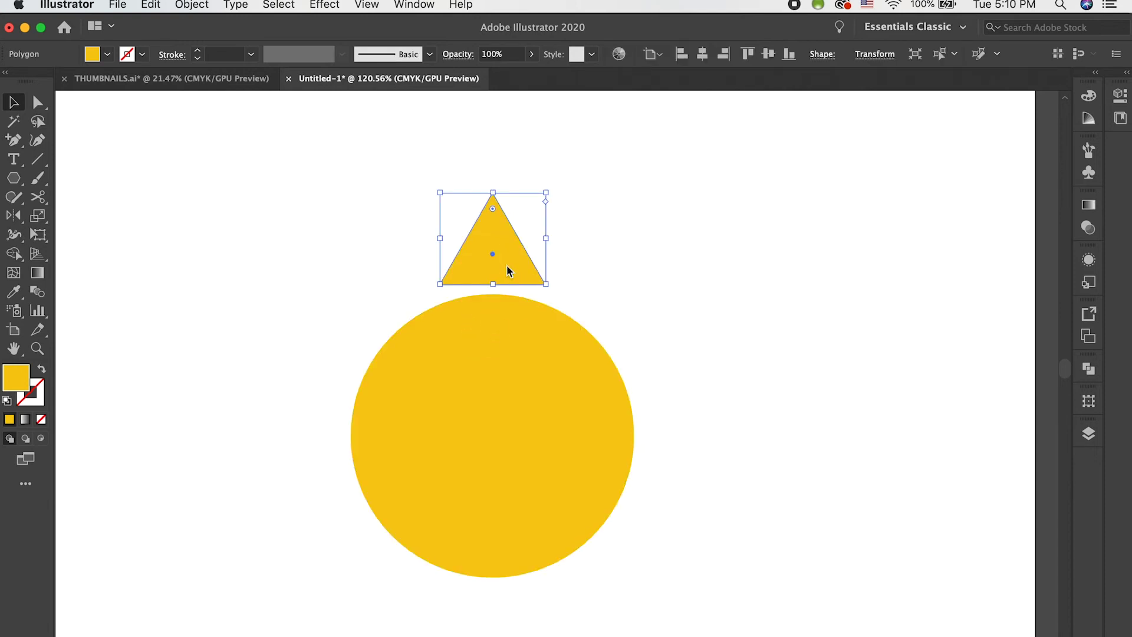
{"action": "left_click", "coordinate": [514, 339]}
{"action": "left_click_drag", "start_coordinate": [515, 336], "coordinate": [515, 310]}
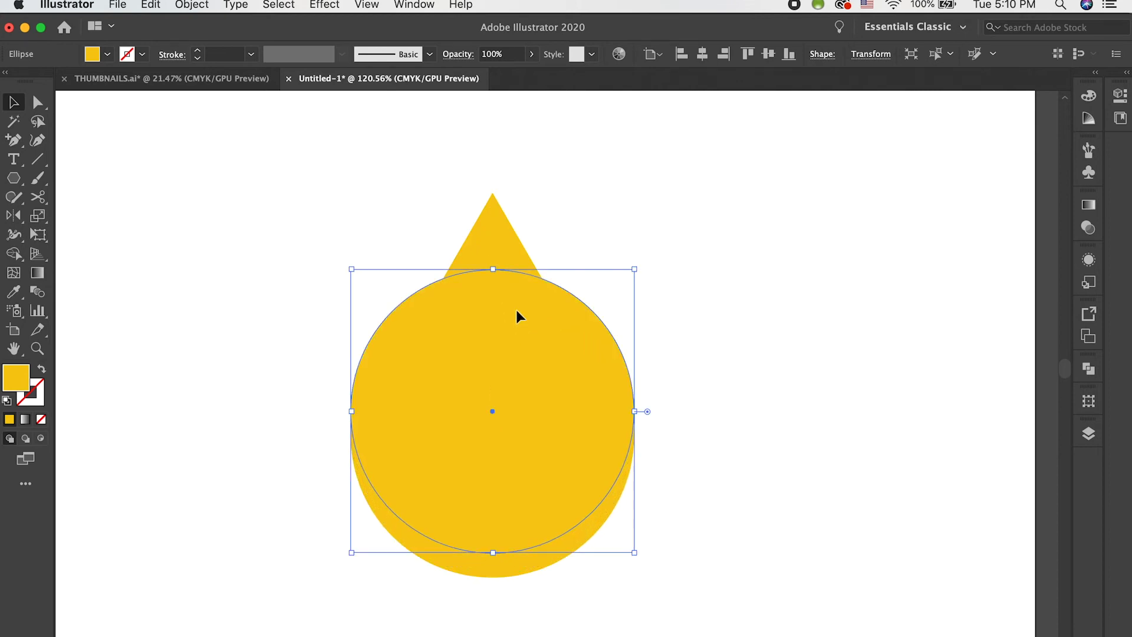
{"action": "left_click", "coordinate": [503, 254], "text": "shift"}
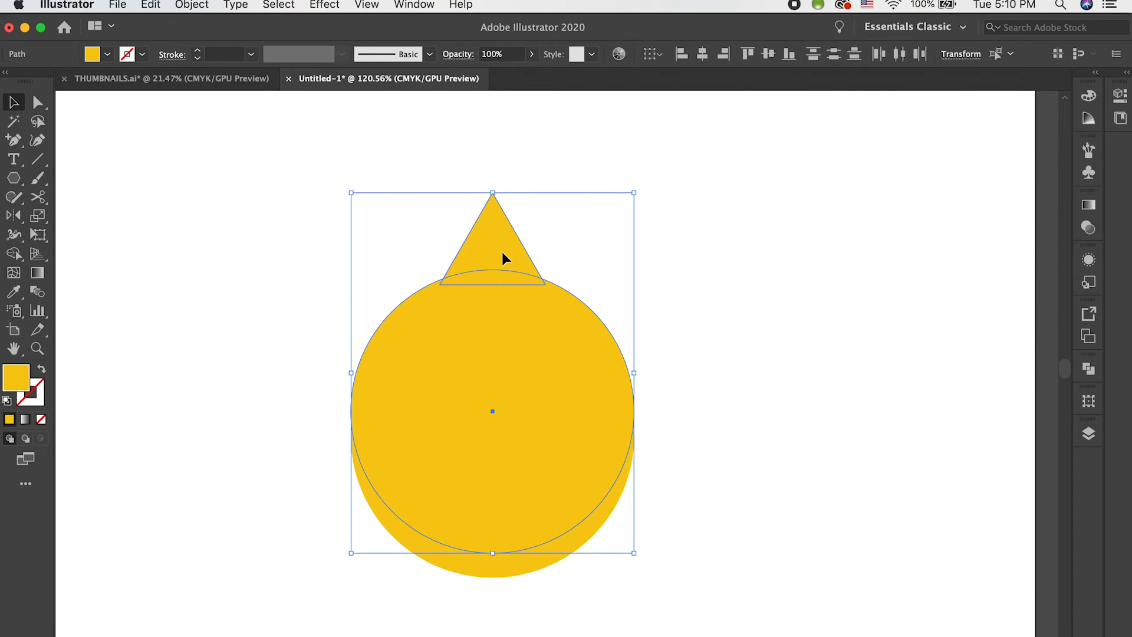
{"action": "left_click", "coordinate": [13, 254]}
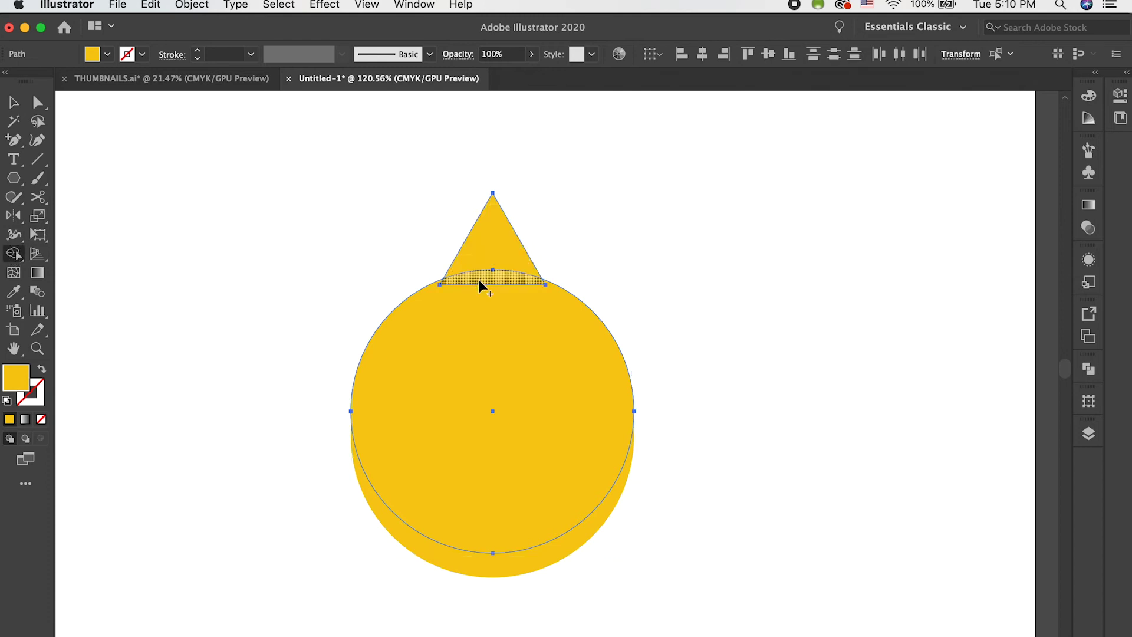
{"action": "mouse_move", "coordinate": [478, 279]}
{"action": "left_mouse_down"}
{"action": "mouse_move", "coordinate": [437, 346]}
{"action": "mouse_move", "coordinate": [424, 338]}
{"action": "left_mouse_up"}
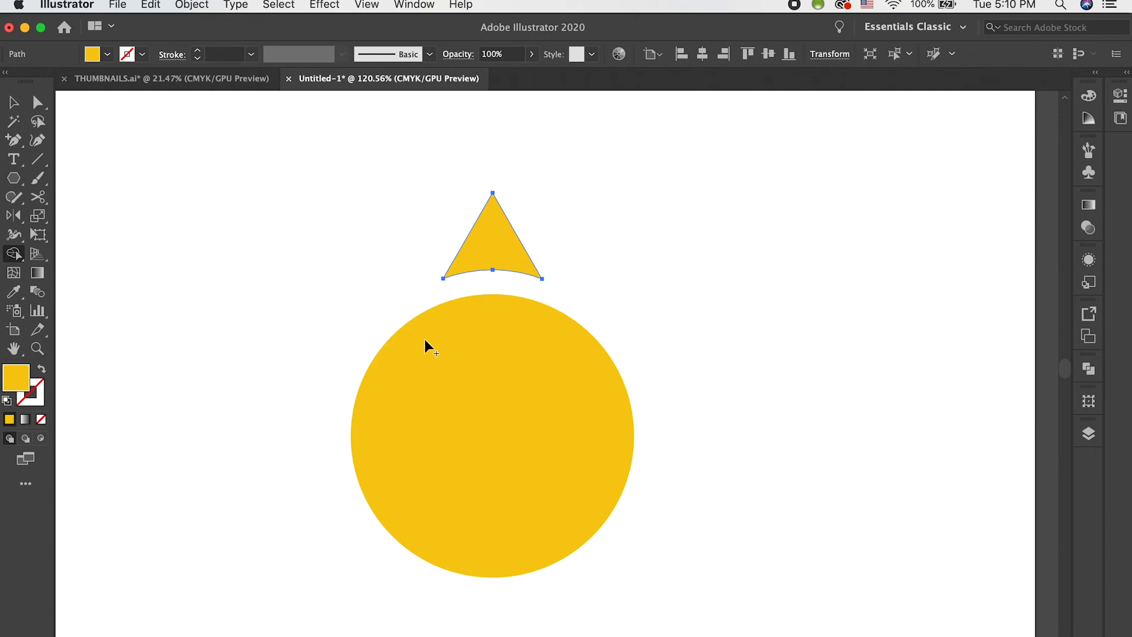
Step: Move the curved-base triangle straight down so a narrow, even gap separates it from the circle, and deselect it
{"action": "left_click", "coordinate": [13, 103]}
{"action": "left_click", "coordinate": [169, 147]}
{"action": "left_click_drag", "start_coordinate": [502, 242], "coordinate": [503, 257]}
{"action": "left_click", "coordinate": [601, 255]}
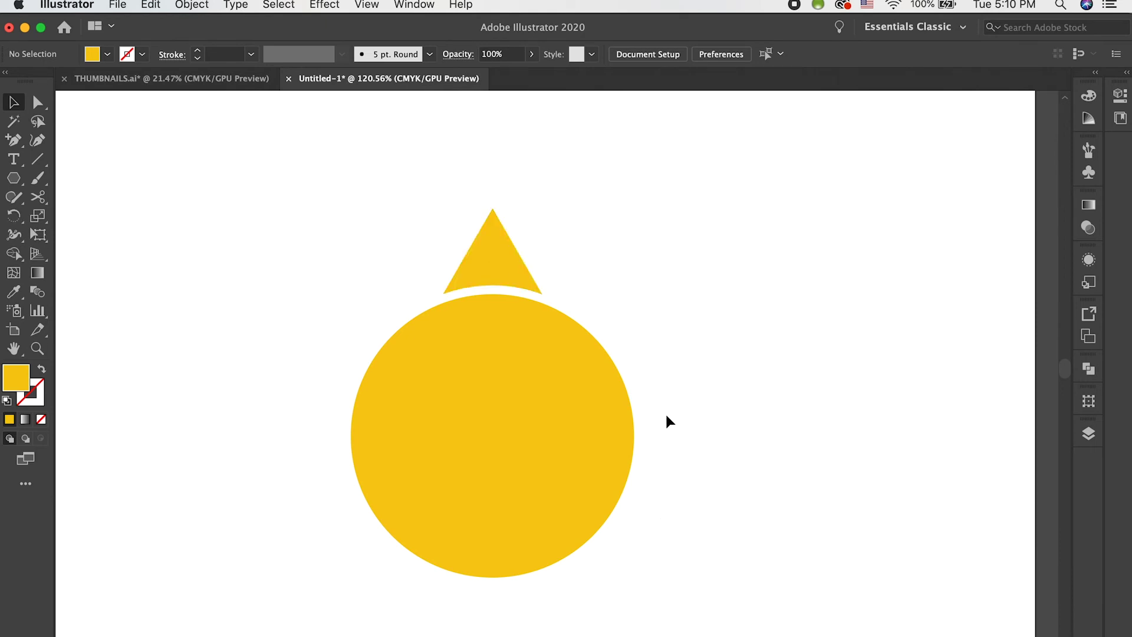
Step: Create a copy of the triangle rotated 45° around the circle's centre
{"action": "left_click", "coordinate": [491, 268]}
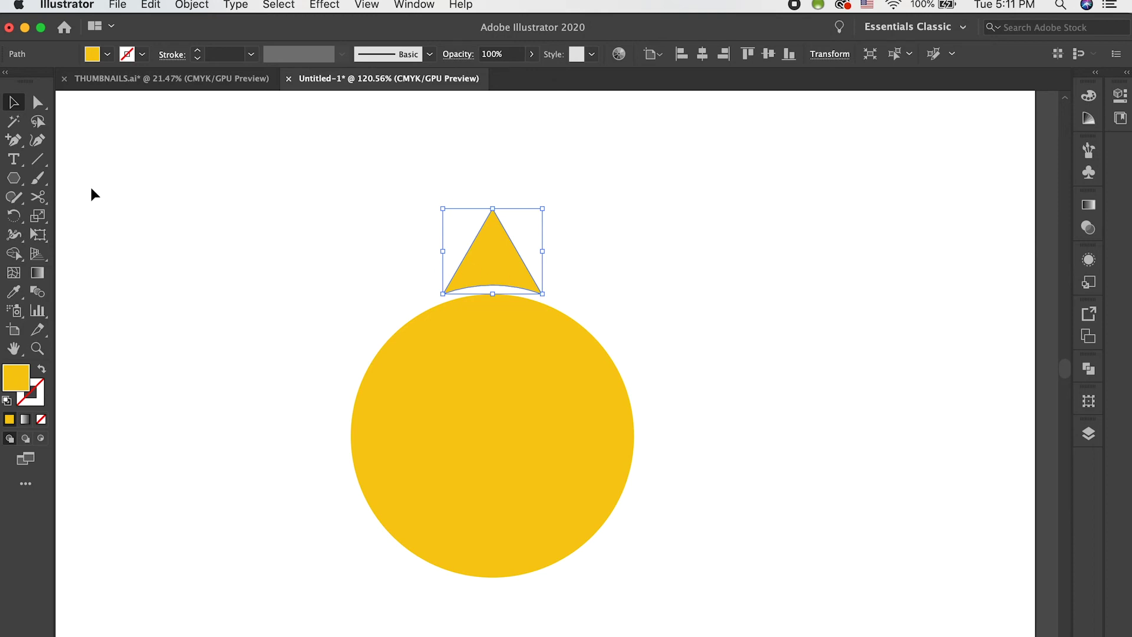
{"action": "left_click", "coordinate": [16, 219]}
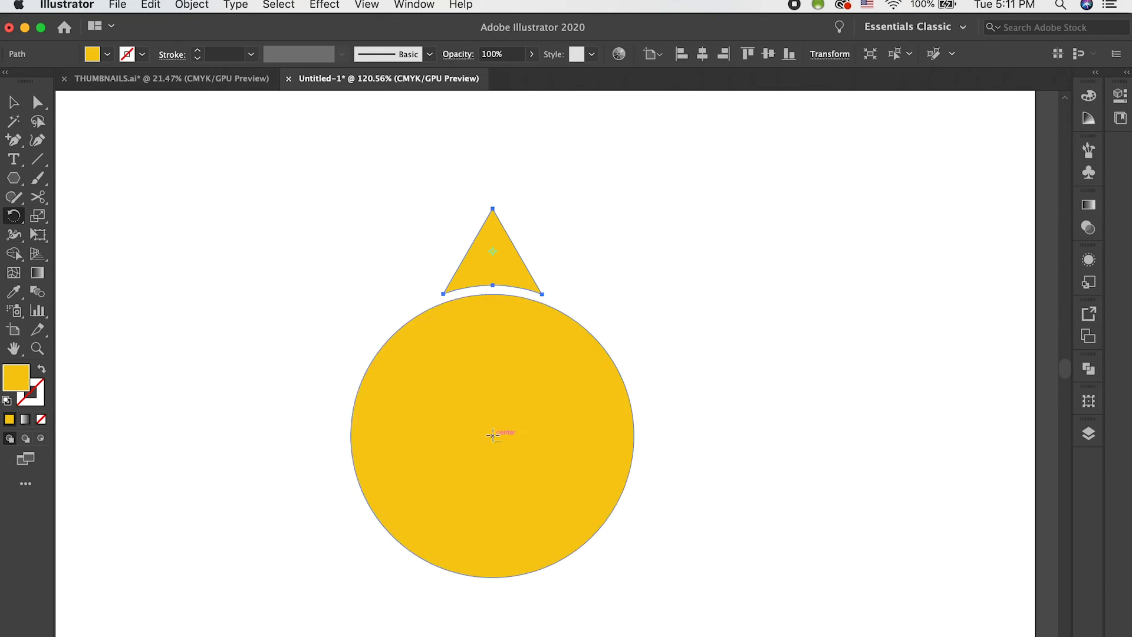
{"action": "left_click", "coordinate": [493, 434], "text": "alt"}
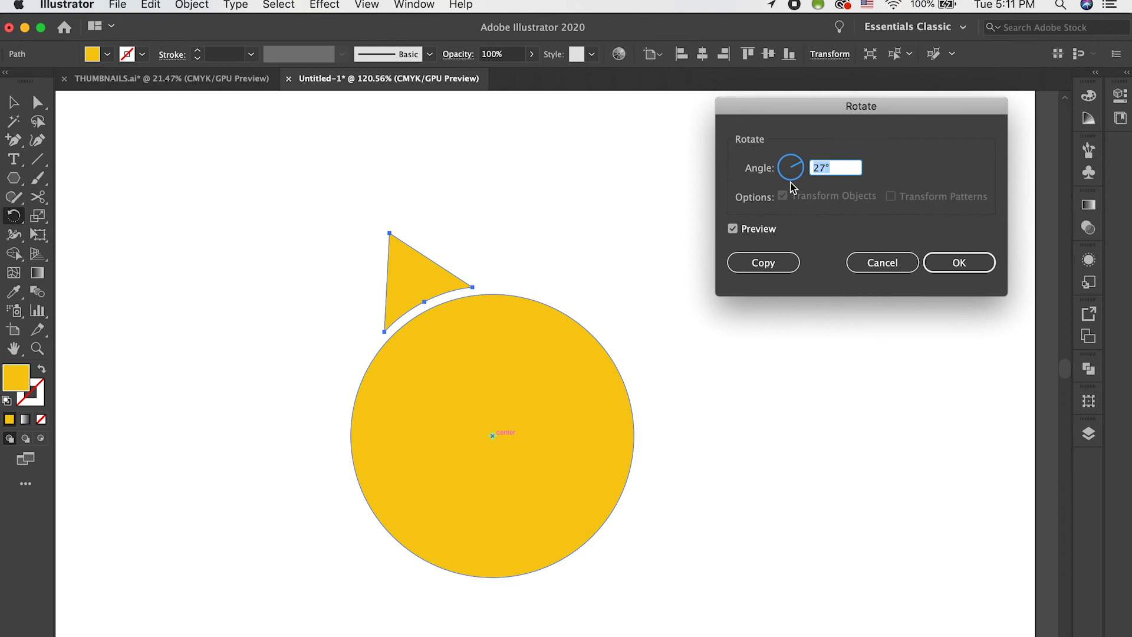
{"action": "type", "text": "45"}
{"action": "left_click", "coordinate": [763, 265]}
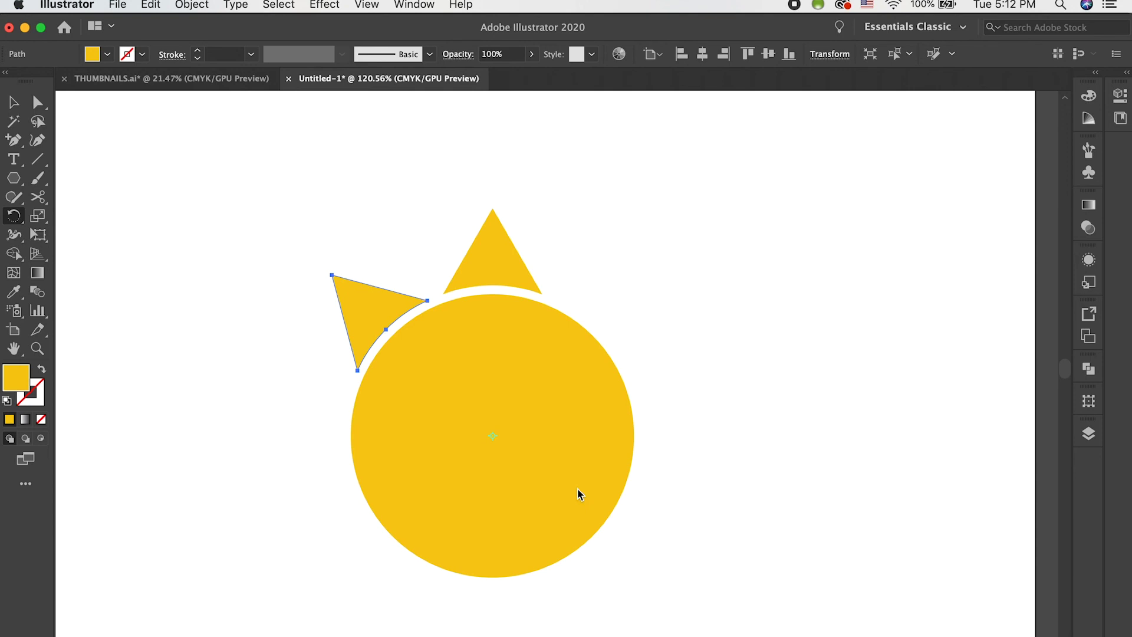
Step: Repeat the rotated copy six more times to complete the ring of rays around the circle, and deselect the artwork
{"action": "key", "text": "super+d"}
{"action": "key", "text": "super+d"}
{"action": "key", "text": "super+d"}
{"action": "key", "text": "super+d"}
{"action": "key", "text": "super+d"}
{"action": "key", "text": "super+d"}
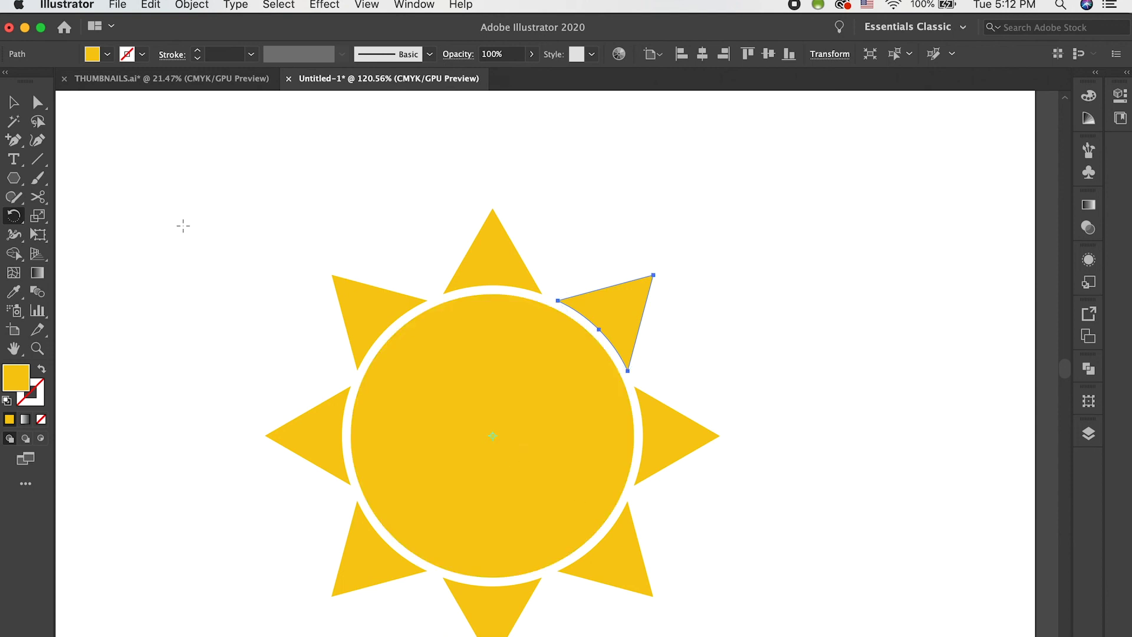
{"action": "key", "text": "v"}
{"action": "left_click", "coordinate": [227, 172]}
{"action": "scroll", "coordinate": [228, 171], "scroll_direction": "down", "scroll_amount": 2}
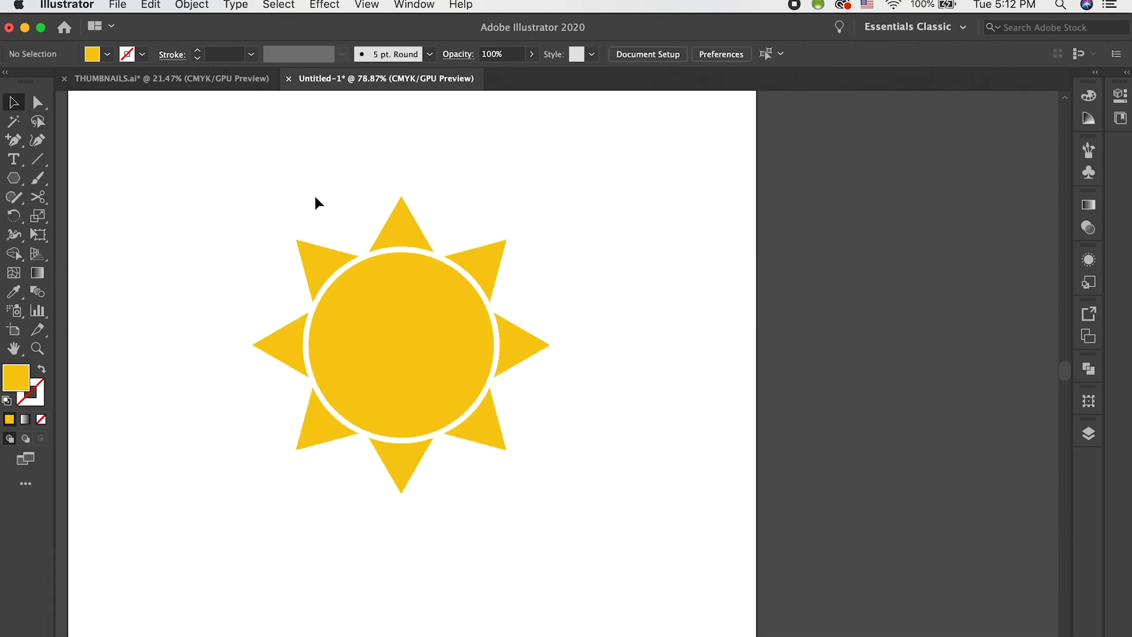
{"action": "scroll", "coordinate": [297, 194], "scroll_direction": "left", "scroll_amount": 3}
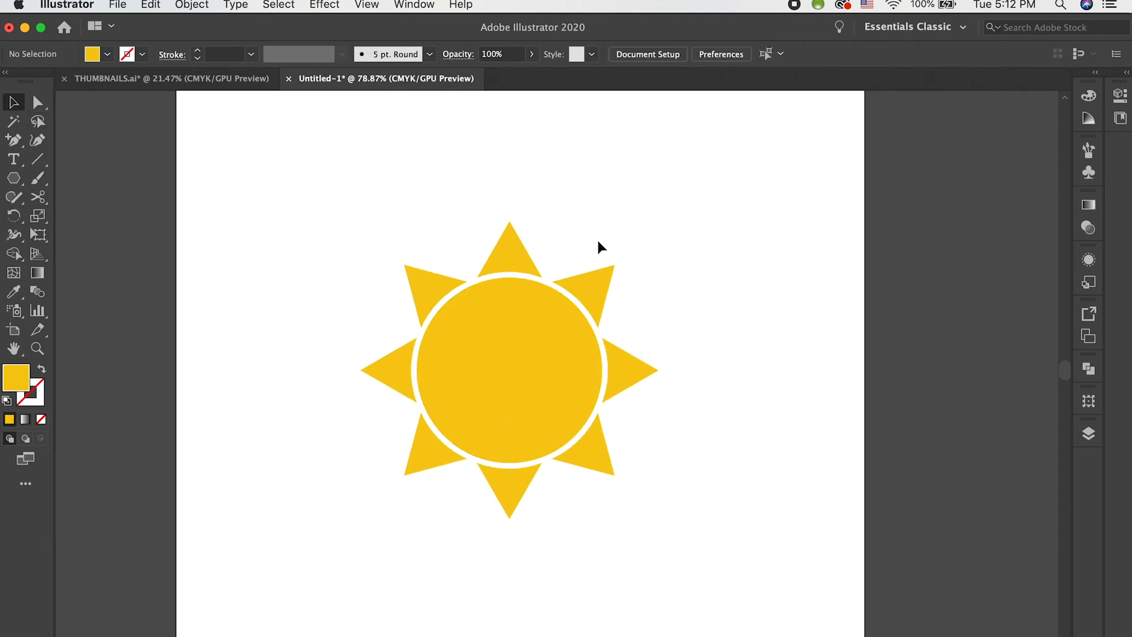